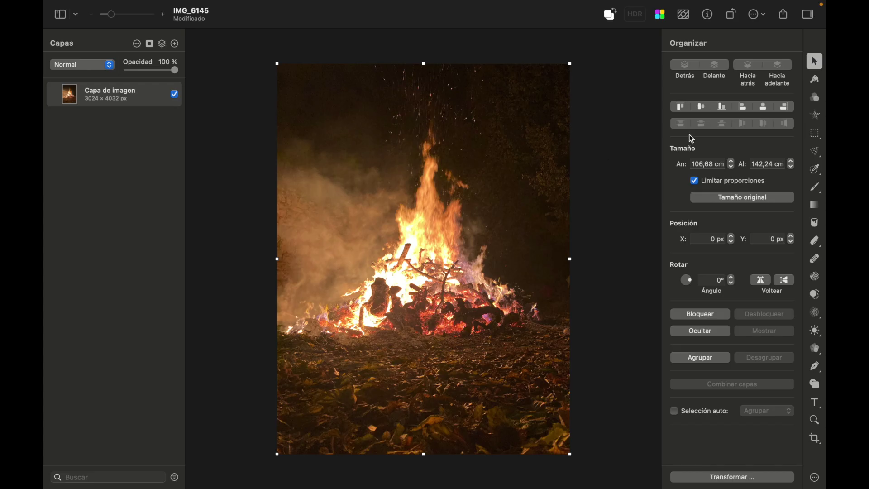
Open the color adjustments for the bonfire photo and switch the preset collection to Películas modernas
left_click(816, 98)
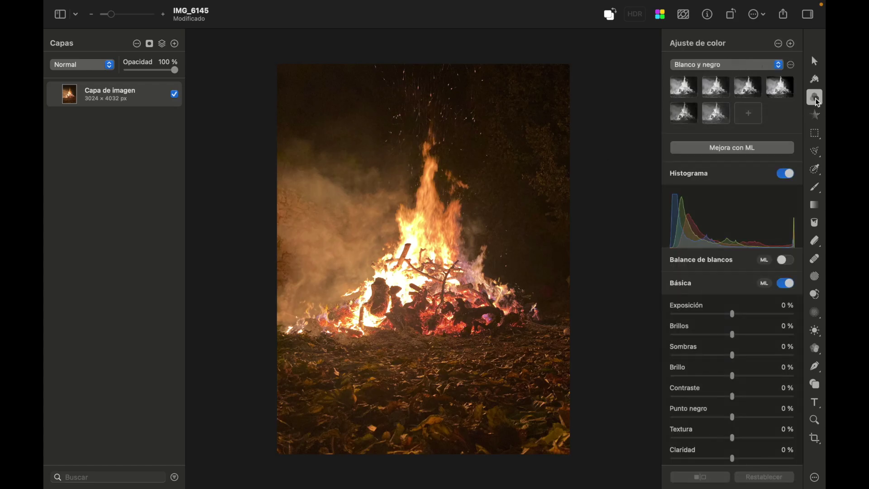
left_click(780, 65)
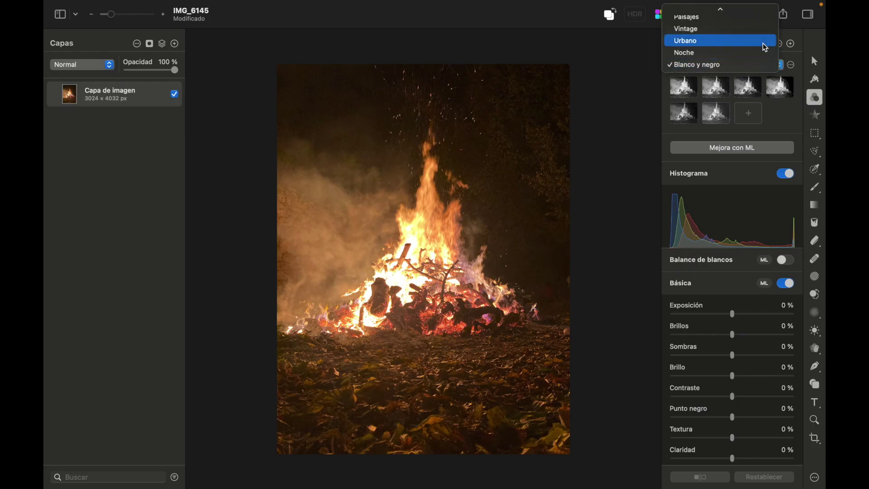
scroll(763, 43, "up", 3)
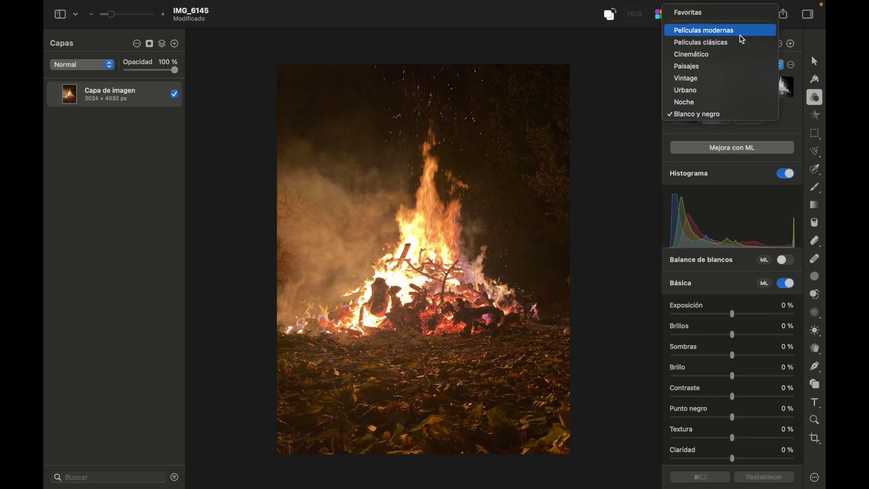
left_click(741, 36)
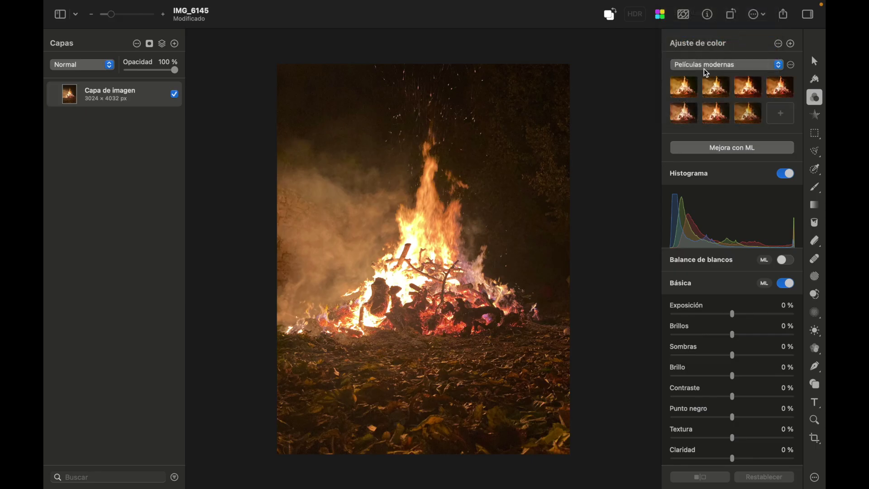
Try the Películas modernas presets 01, 02, 06, 05, 07, 03 and 04 on the bonfire photo
left_click(691, 89)
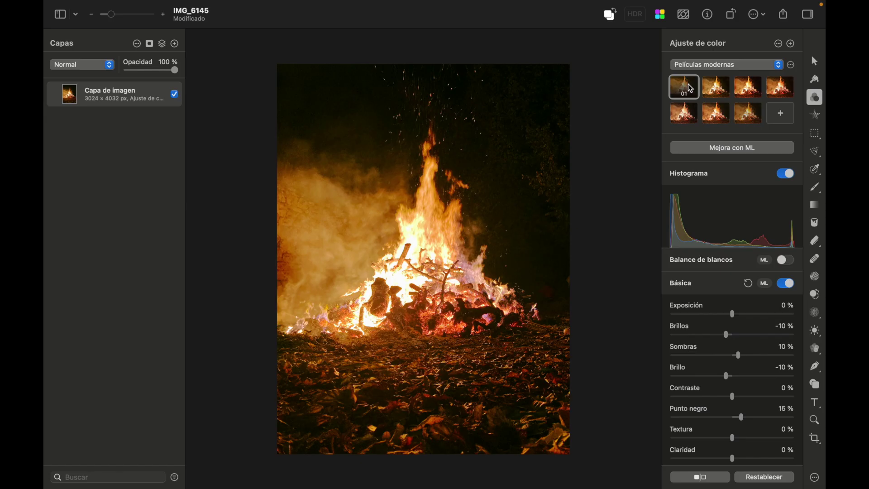
left_click(715, 87)
left_click(721, 113)
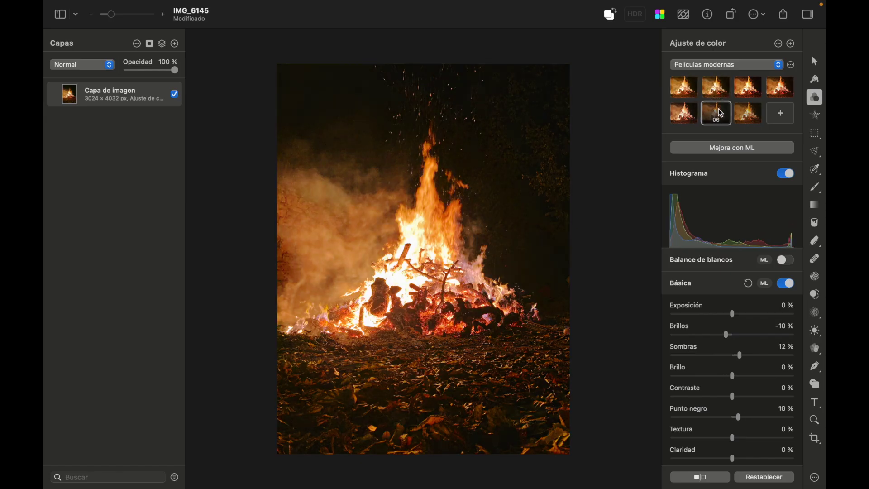
left_click(683, 113)
left_click(750, 112)
left_click(749, 87)
left_click(780, 87)
Switch to the Películas clásicas collection and try its presets 01, 05 and 03 on the photo
left_click(782, 66)
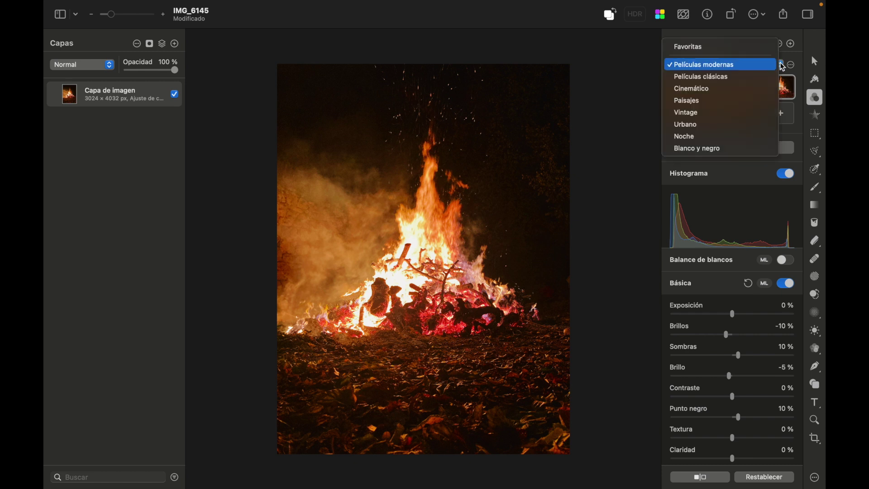
left_click(713, 77)
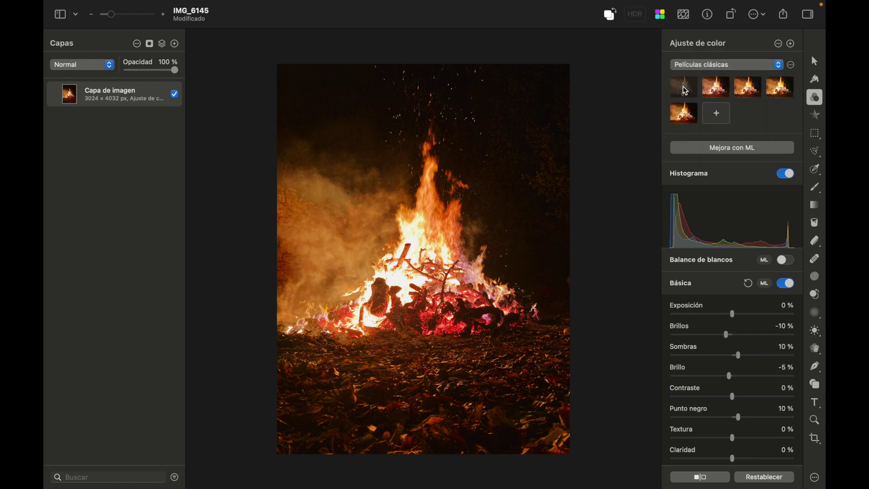
left_click(686, 90)
left_click(683, 113)
left_click(748, 87)
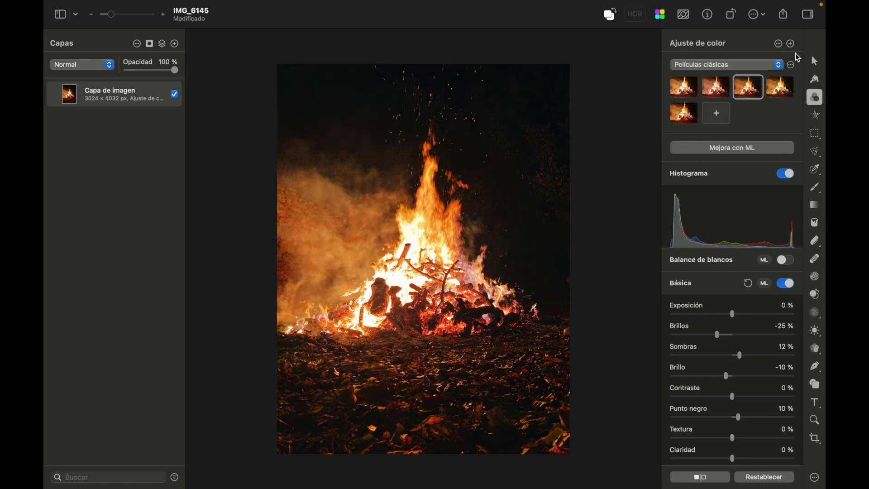
Switch to the Cinemático collection and compare its presets 05 and 06 on the photo
left_click(779, 65)
left_click(759, 72)
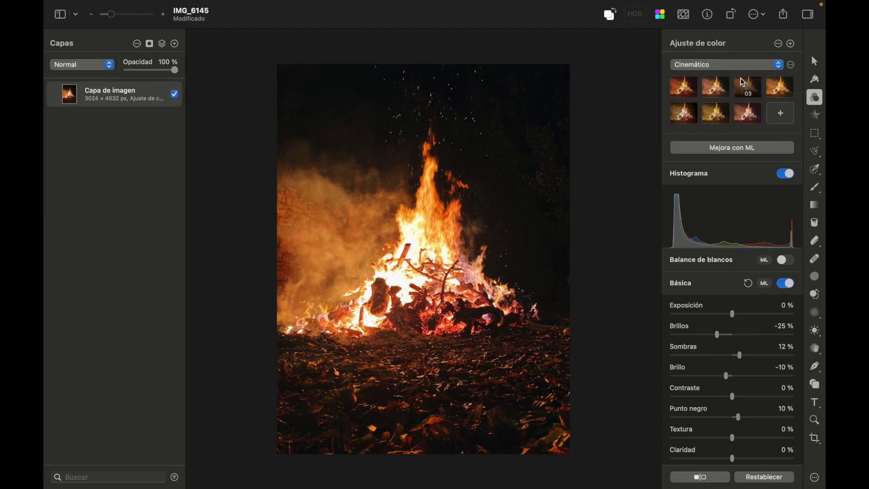
left_click(684, 119)
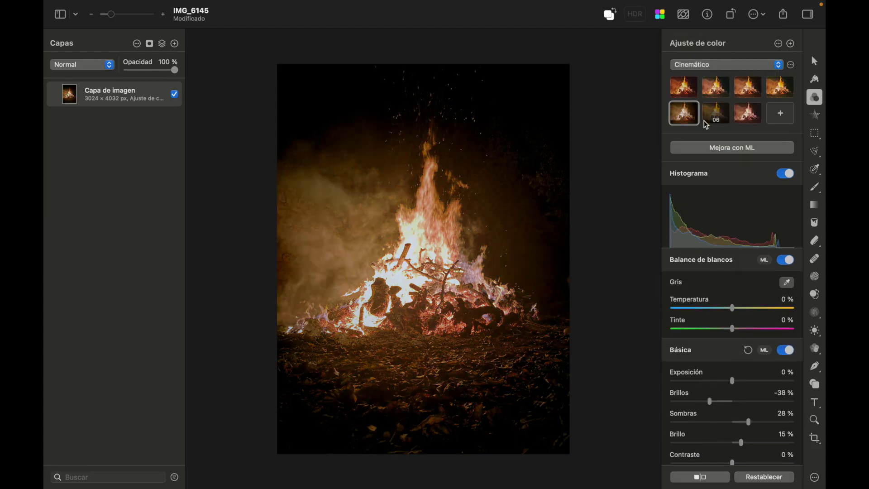
left_click(716, 113)
left_click(683, 113)
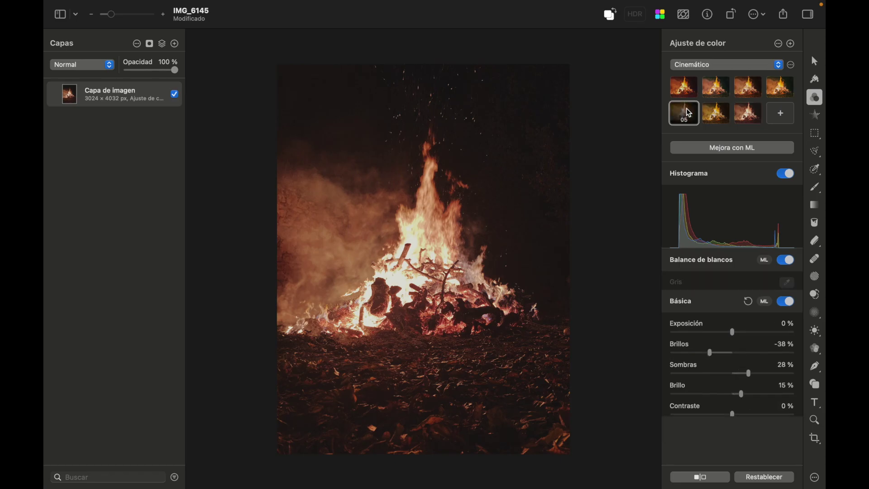
Switch to the Blanco y negro collection and try its presets 02, 05 and 01 on the photo
left_click(729, 65)
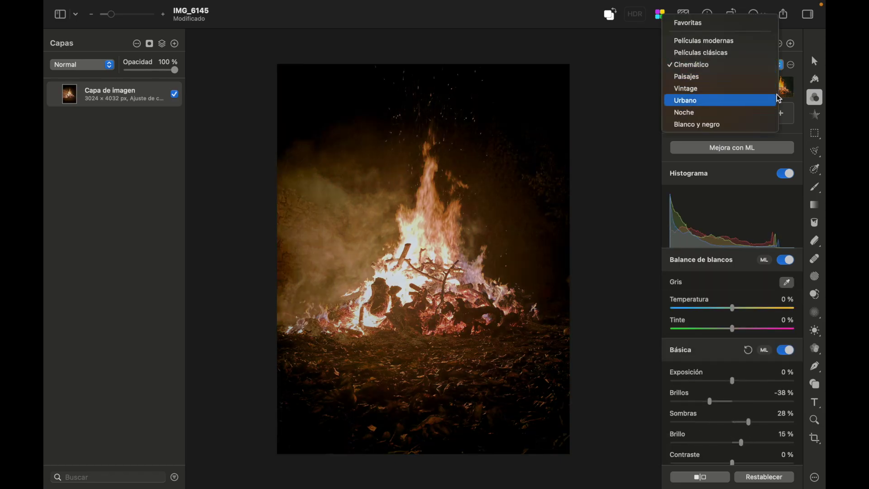
left_click(723, 126)
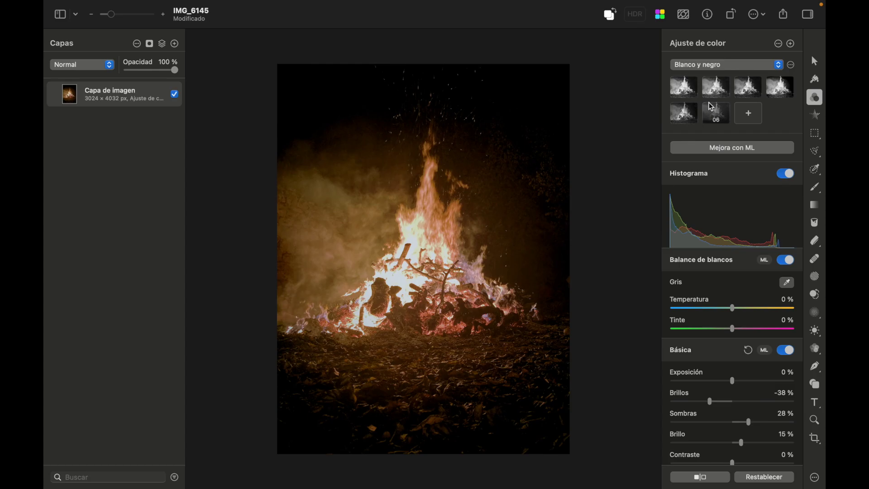
left_click(713, 93)
left_click(684, 113)
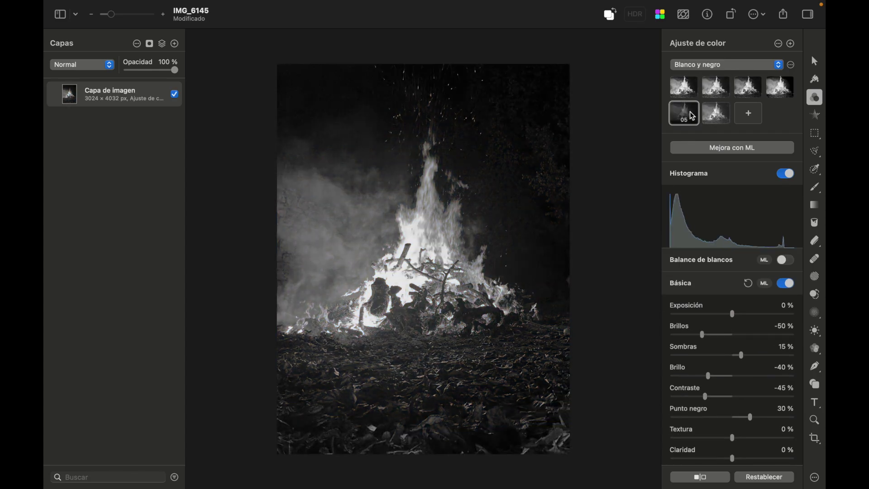
left_click(688, 90)
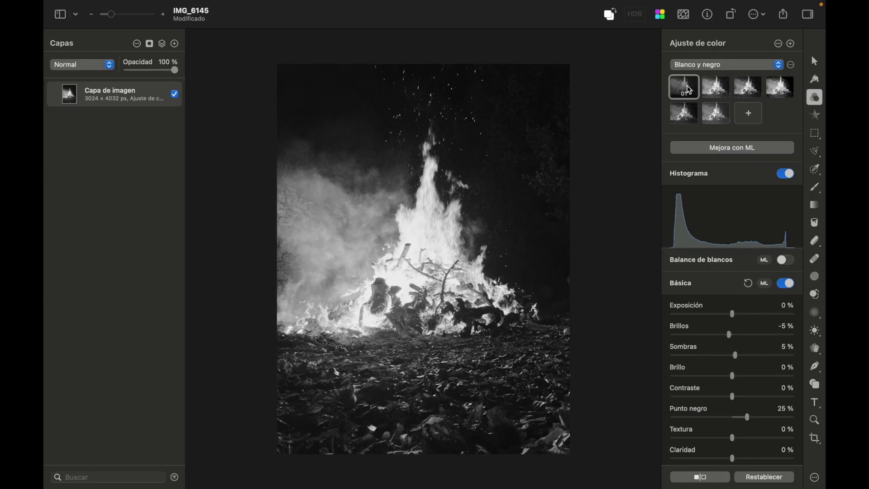
Save the current black-and-white adjustments as a new preset in the Películas modernas collection
left_click(778, 65)
scroll(719, 45, "up", 3)
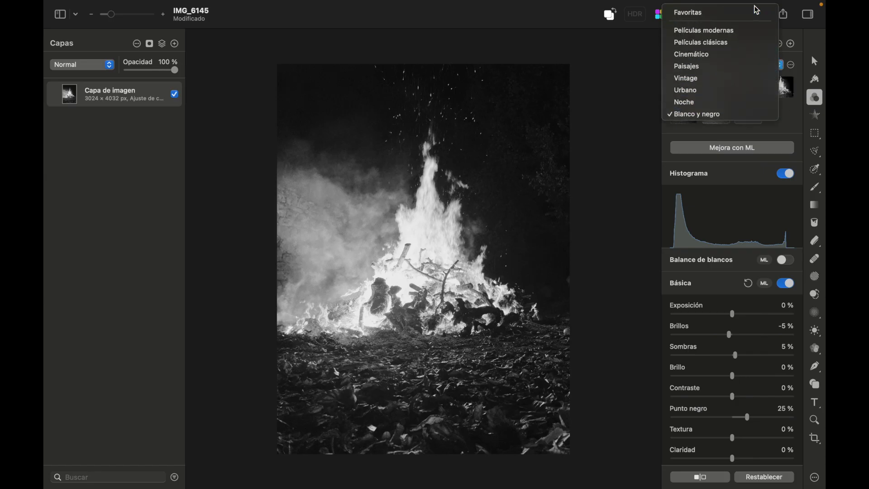
left_click(731, 31)
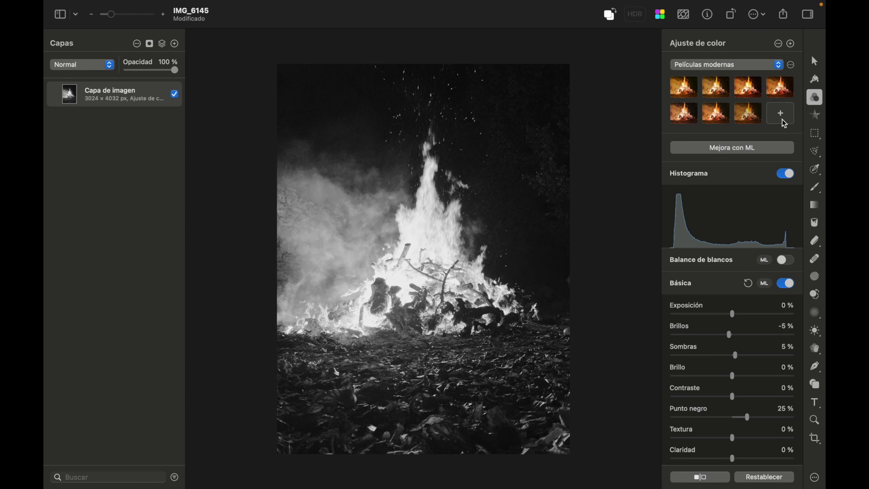
left_click(782, 119)
Delete the newly added preset from Películas modernas and reset all color adjustments on the photo
right_click(784, 121)
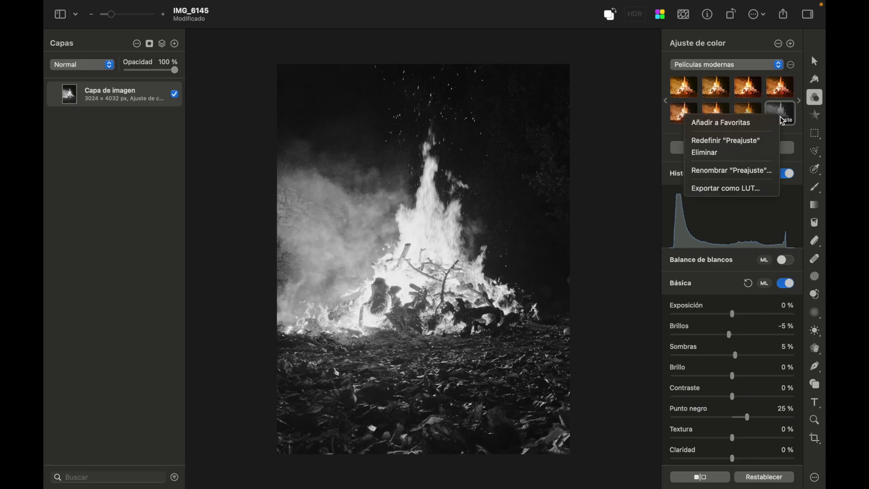
left_click(729, 155)
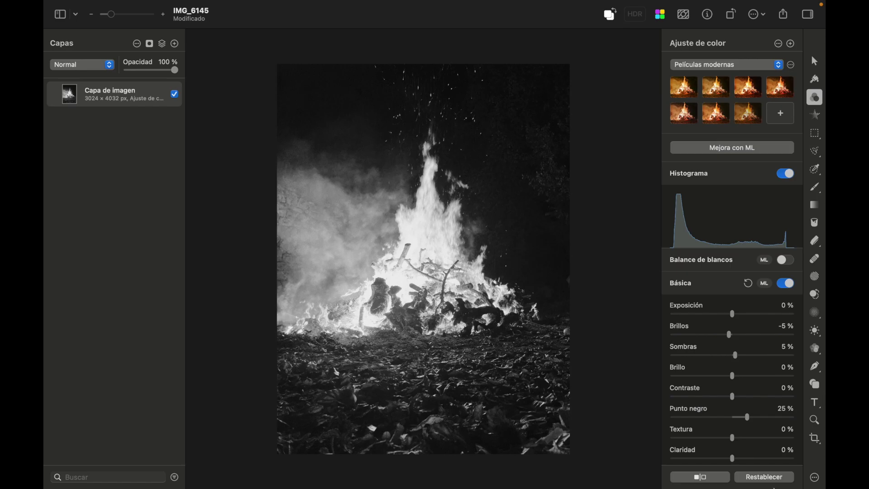
left_click(764, 477)
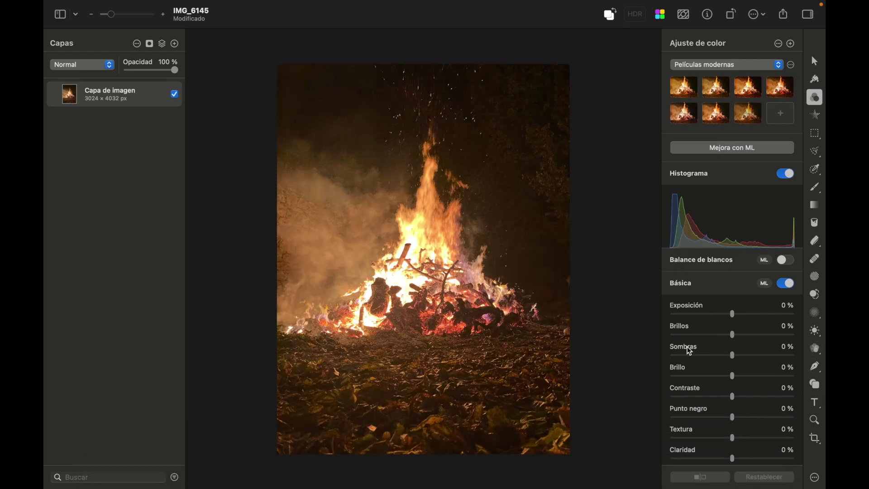
Set the photo's Textura and Punto negro to 100 % and its Claridad to 18 %
left_click_drag(733, 437, 811, 439)
scroll(752, 392, "down", 1)
left_click_drag(737, 404, 802, 403)
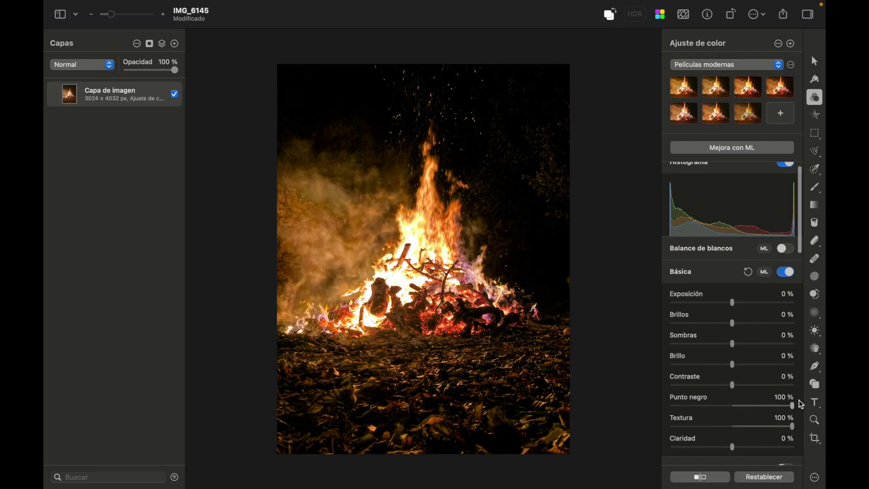
scroll(767, 420, "down", 1)
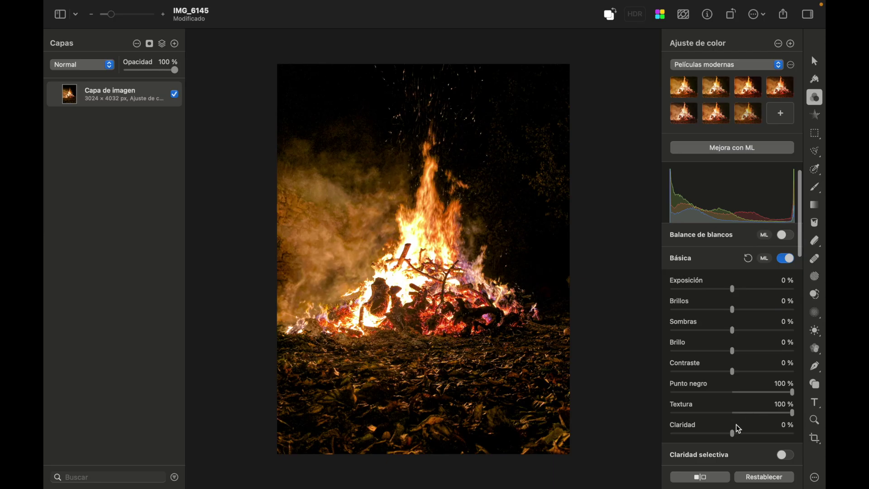
left_click_drag(735, 433, 745, 432)
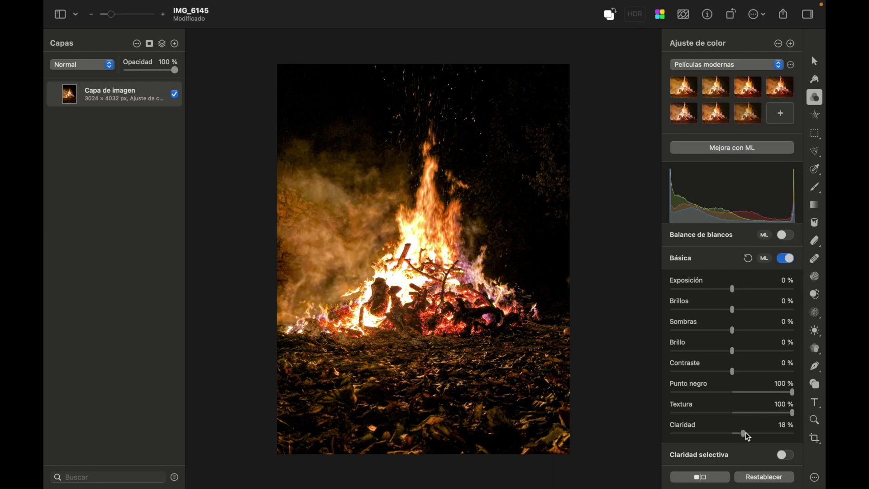
Set Exposición to -12 %, Brillos to 31 %, Sombras to -17 %, Brillo to 8 % and Contraste to -9 %
scroll(745, 341, "up", 2)
mouse_move(735, 316)
left_mouse_down()
mouse_move(721, 314)
mouse_move(736, 318)
mouse_move(728, 313)
left_mouse_up()
scroll(730, 342, "down", 1)
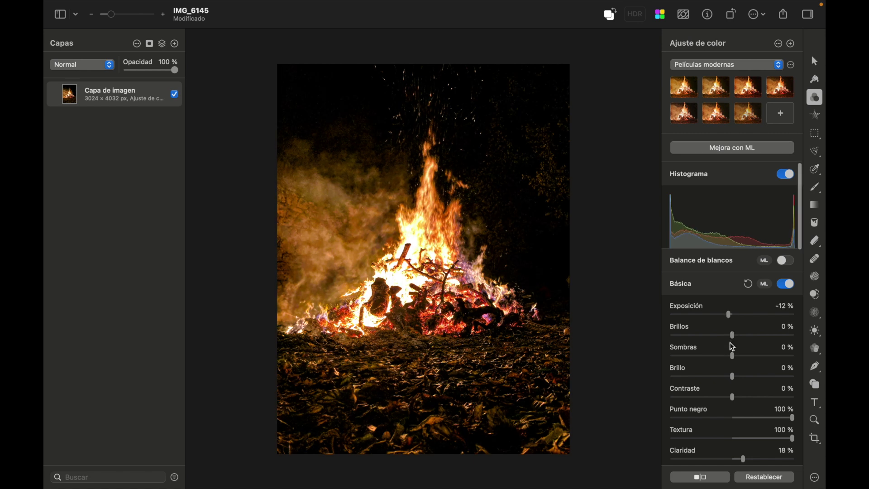
left_click_drag(733, 333, 738, 374)
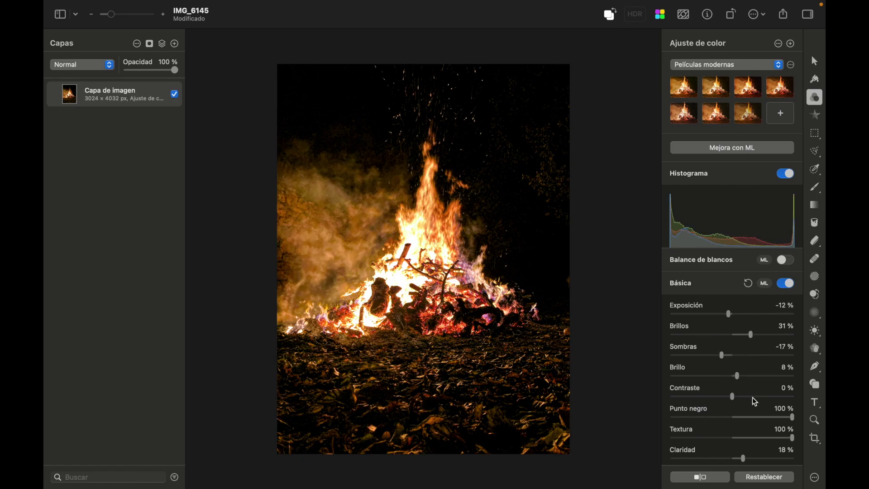
scroll(752, 401, "down", 3)
left_click_drag(732, 372, 729, 374)
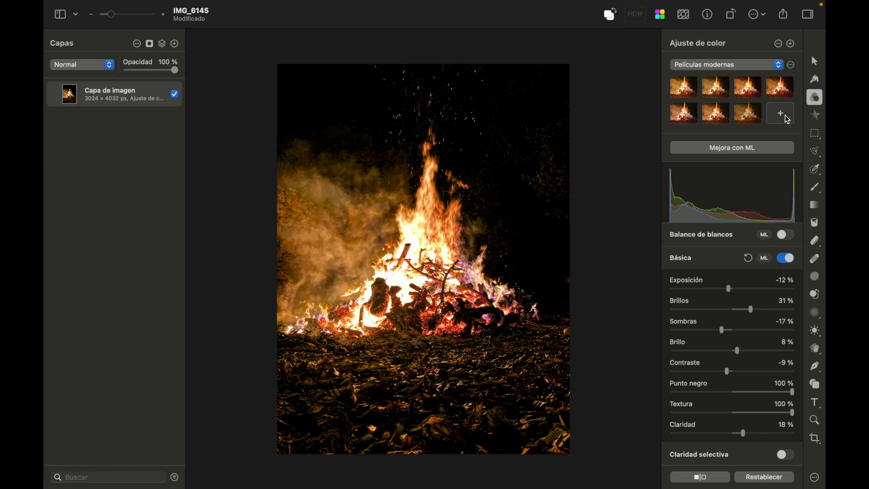
Create a new color preset collection holding the current adjustments as a preset, and keep that collection selected
left_click(778, 66)
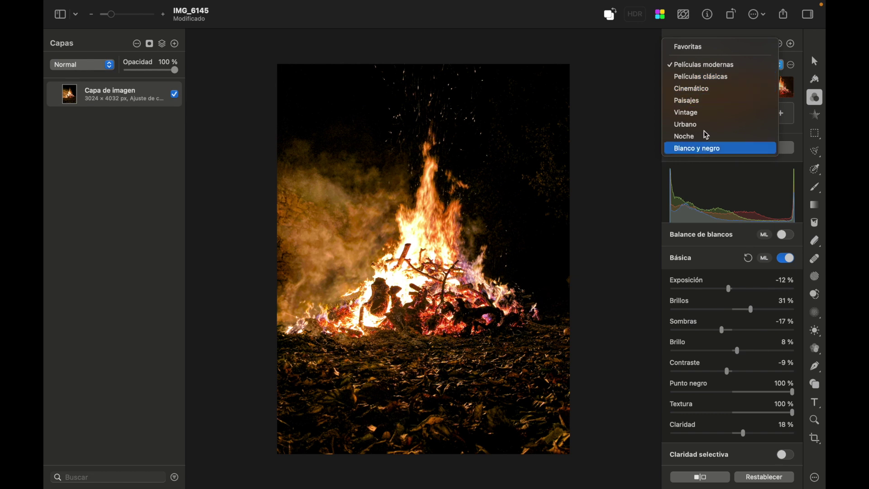
left_click(707, 89)
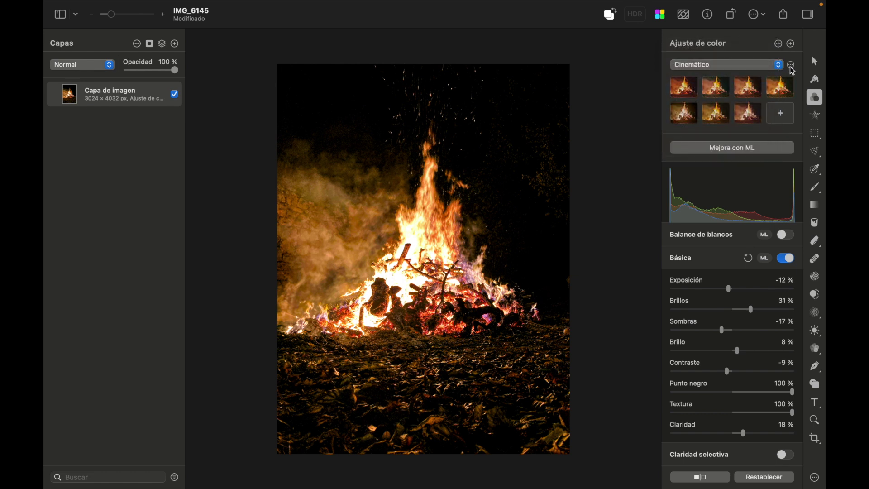
left_click(791, 65)
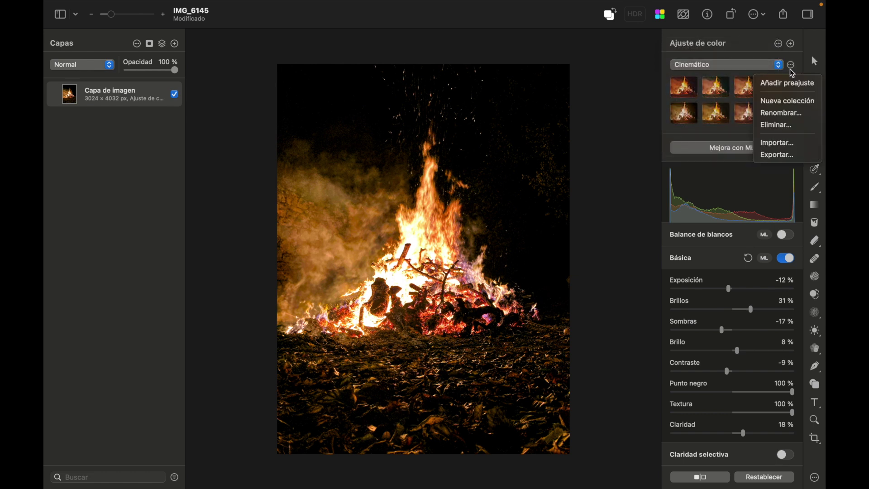
left_click(794, 101)
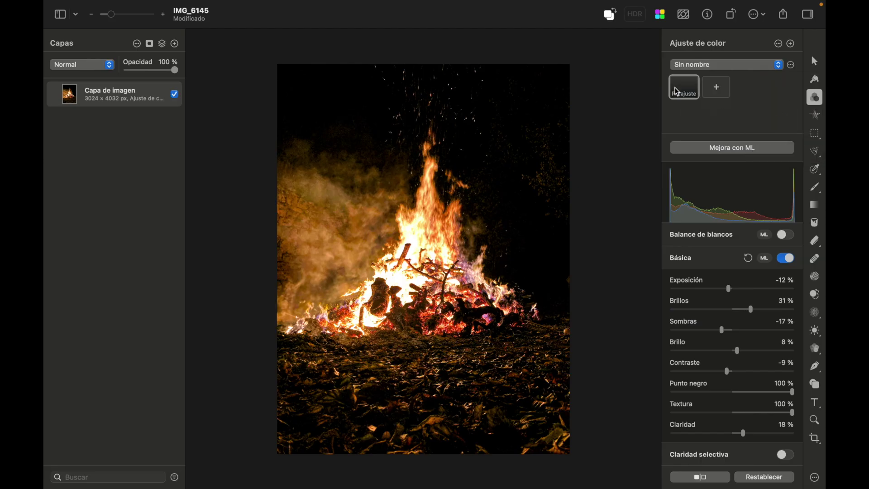
left_click(709, 65)
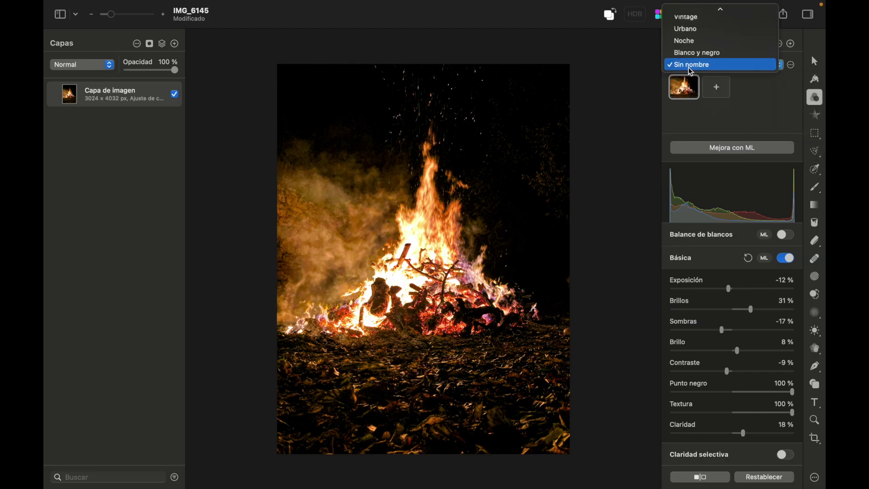
left_click(695, 70)
Rename the current color preset collection to "Prueba"
left_click(791, 65)
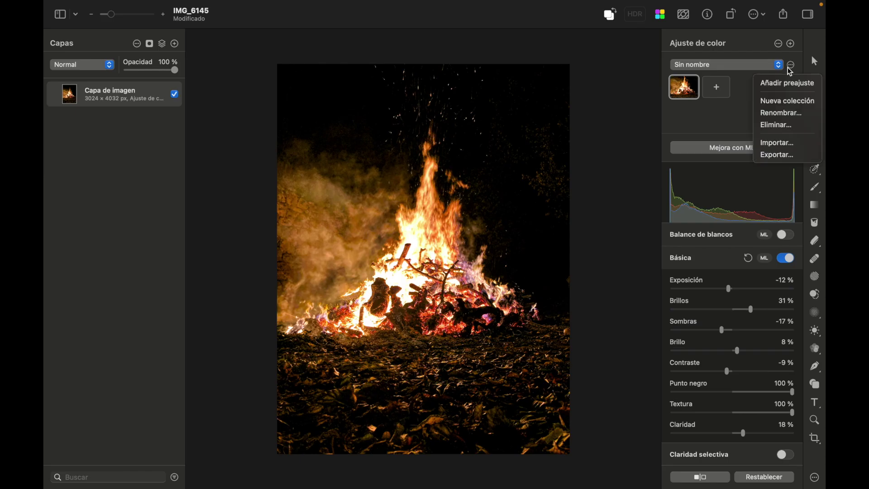
left_click(788, 113)
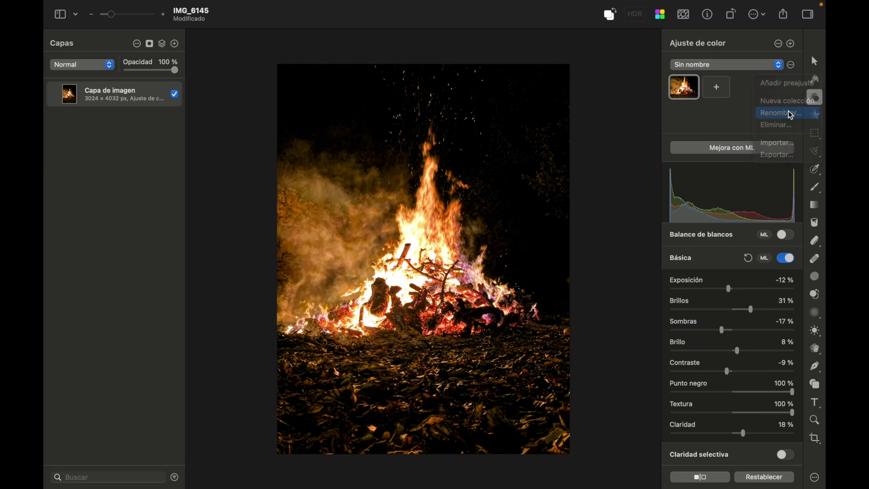
type("C")
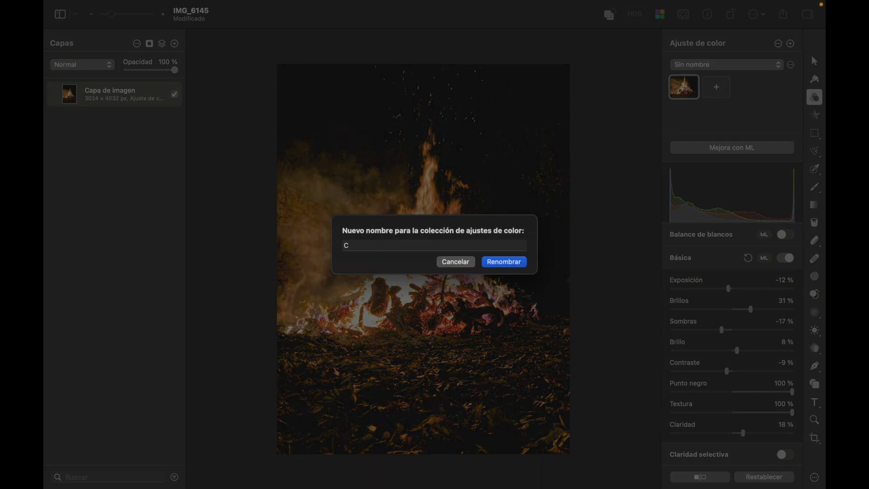
type("Ptrueb")
key("BackSpace")
key("BackSpace")
key("BackSpace")
key("BackSpace")
key("BackSpace")
type("rueba")
left_click(503, 262)
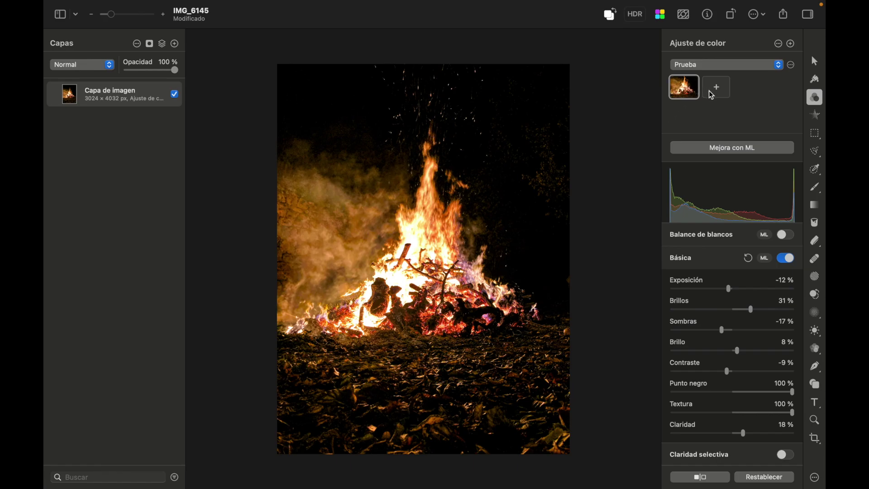
Toggle the saved preset off and on to compare the photo, and reset all its color adjustments
left_click(679, 94)
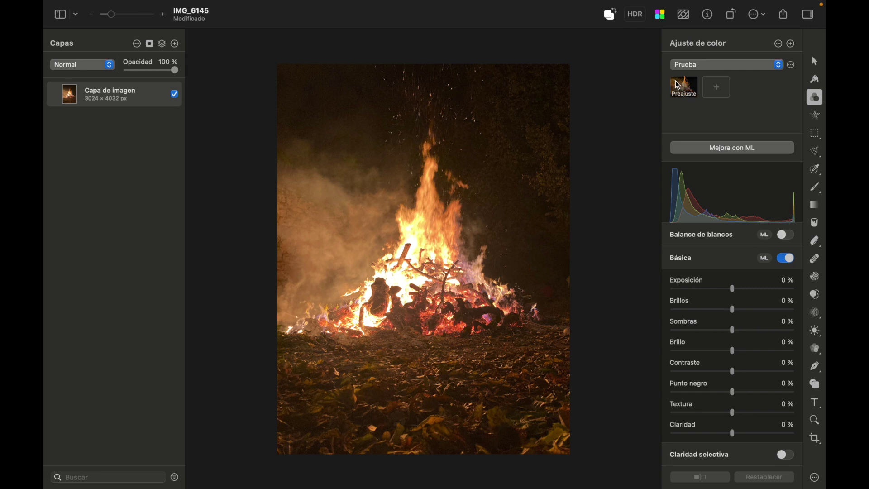
left_click(678, 85)
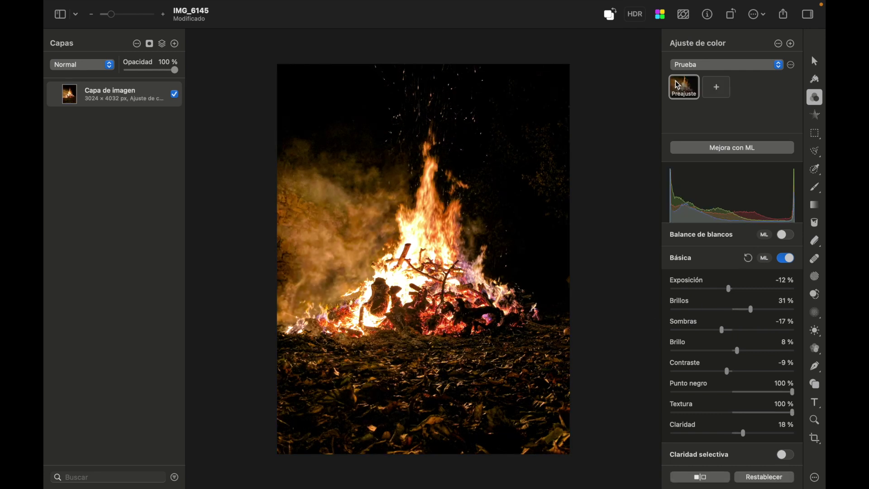
left_click(678, 86)
left_click(682, 87)
left_click(765, 477)
Enable Balance de blancos, set Temperatura to -100 %, and save the adjustment as a new preset in the Prueba collection
scroll(733, 286, "up", 1)
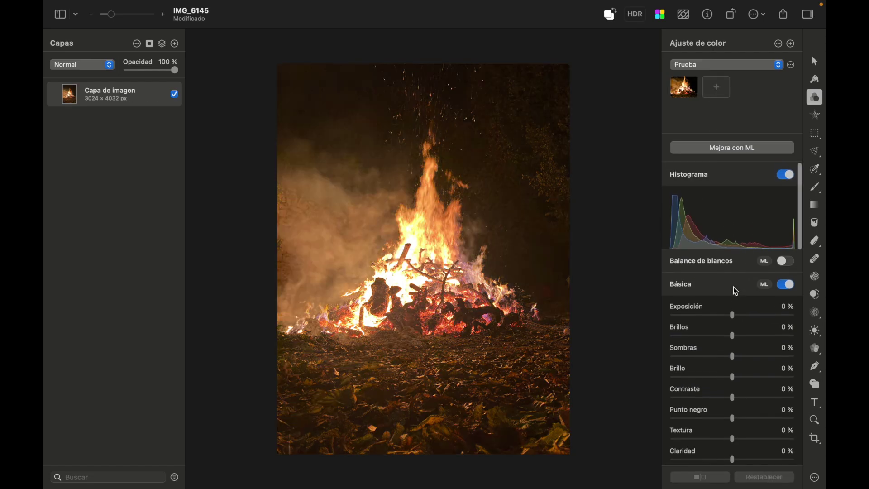
scroll(733, 286, "down", 10)
scroll(733, 286, "up", 10)
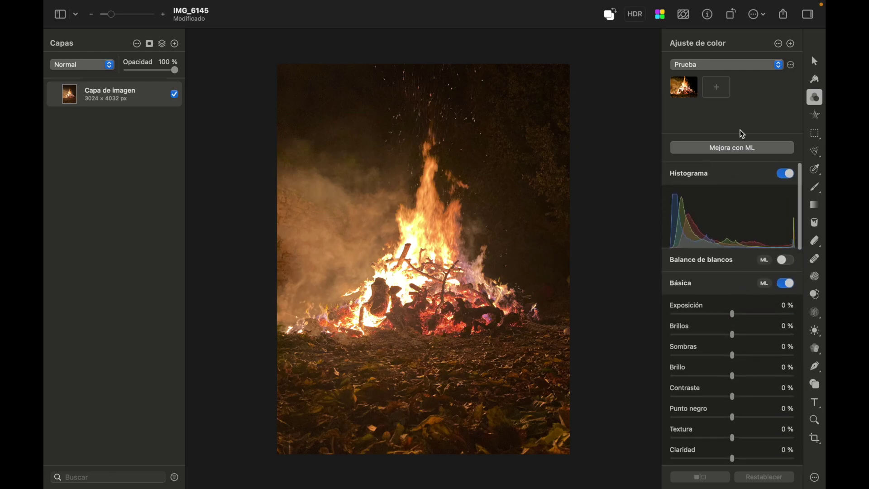
scroll(751, 251, "down", 1)
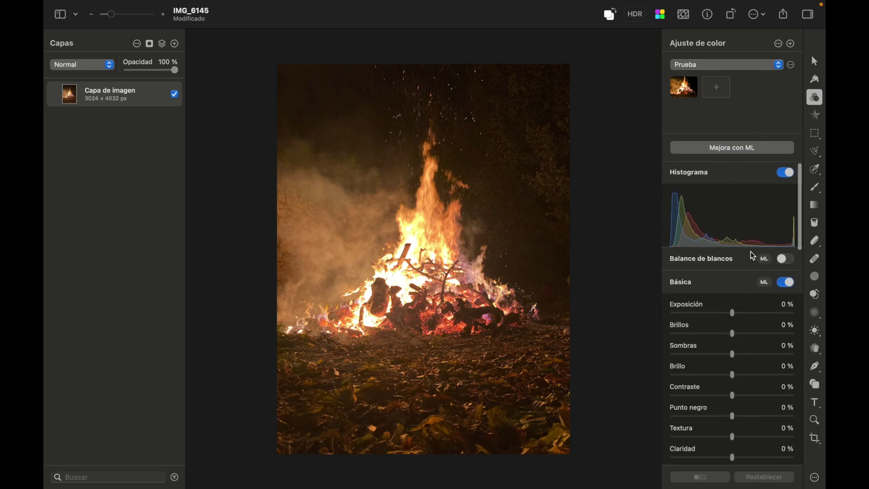
left_click(786, 254)
left_click_drag(734, 300, 658, 306)
left_click(716, 89)
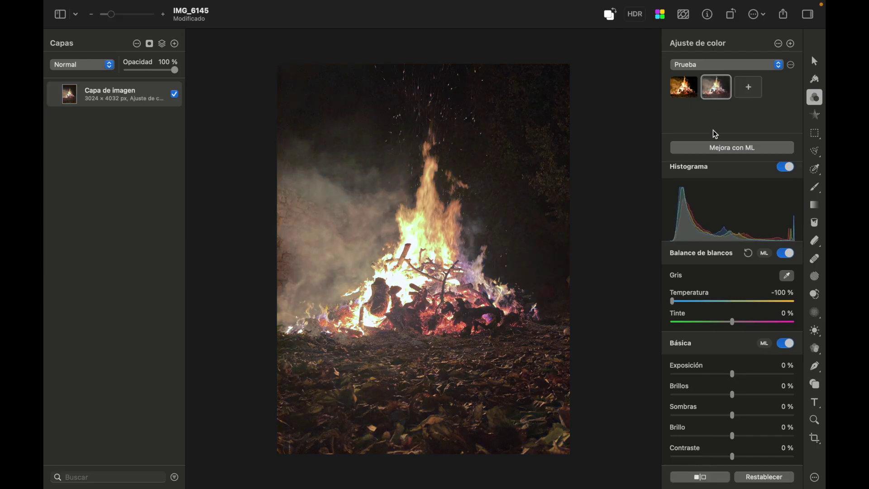
Reset the adjustments, set Temperatura to 100 %, and save that look as a third preset in Prueba
left_click(746, 476)
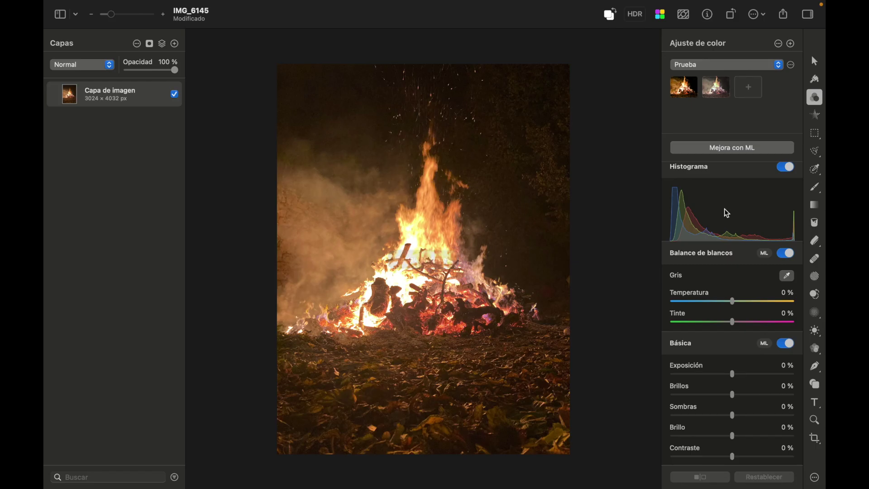
left_click_drag(734, 302, 807, 304)
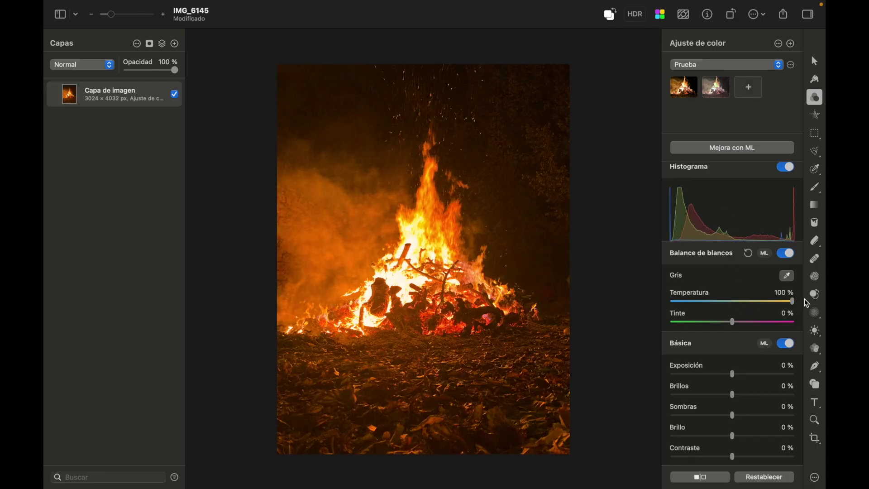
left_click(748, 86)
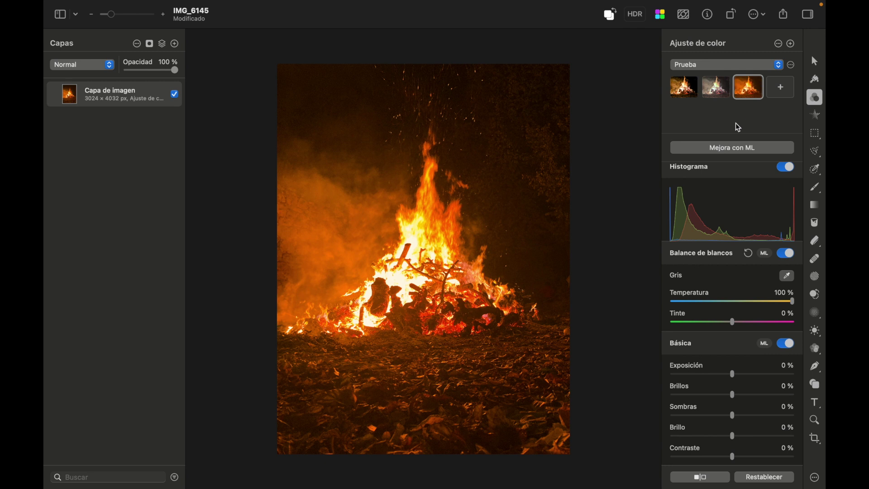
Switch to the Blanco y negro collection and apply its second preset to the photo
scroll(763, 58, "up", 5)
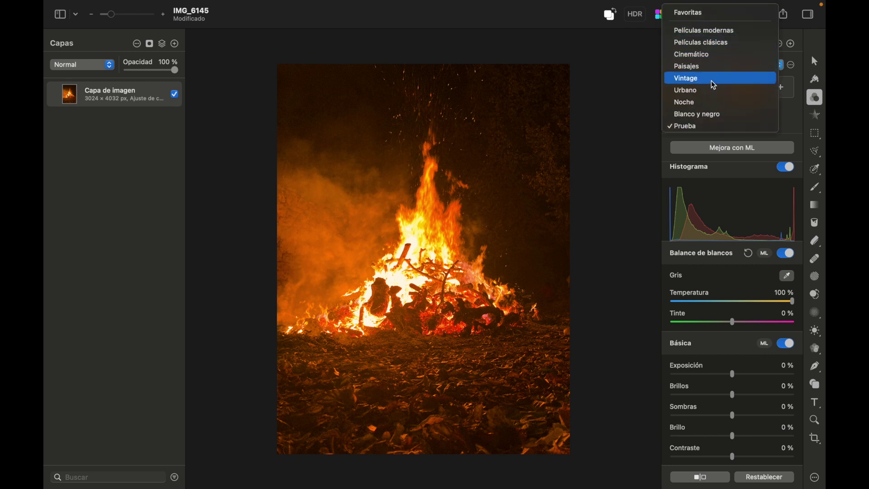
left_click(707, 115)
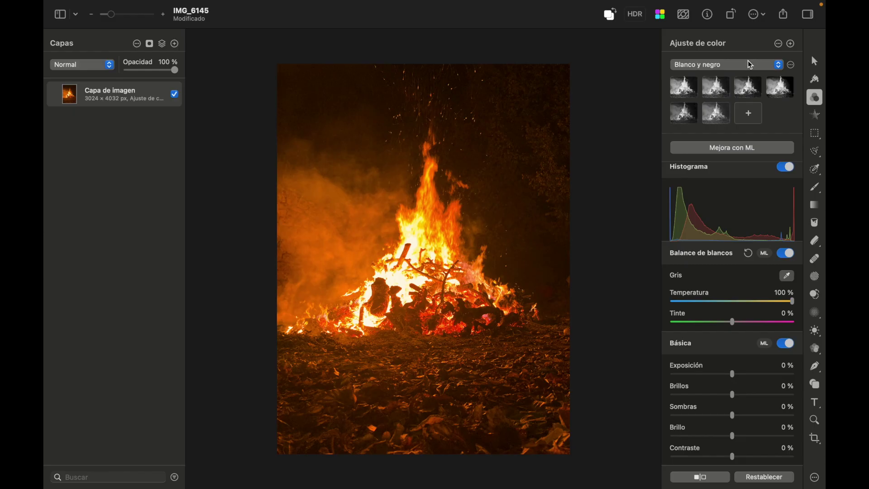
left_click(715, 87)
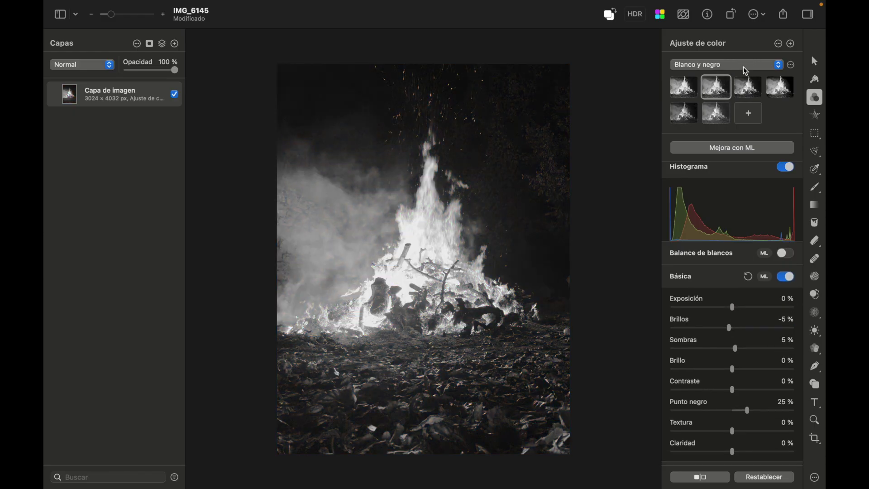
Return to the Prueba collection and try its second and third presets, ending with the first one applied
left_click(743, 65)
left_click(719, 77)
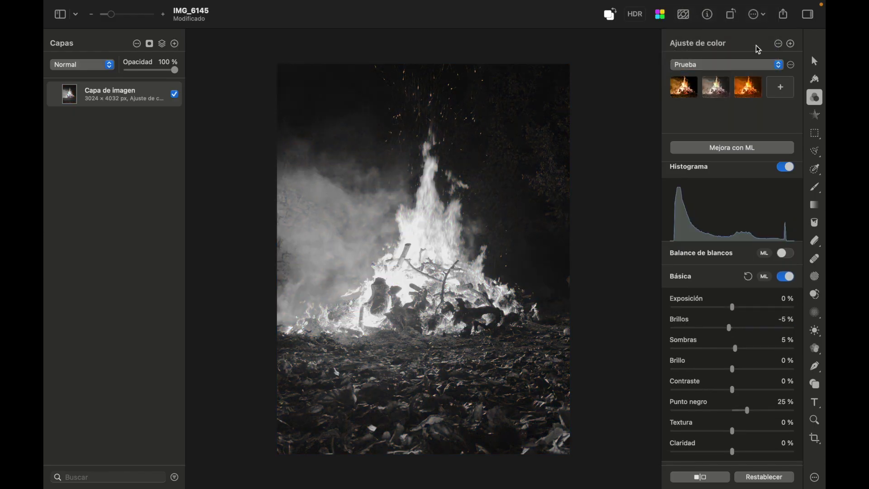
left_click(719, 92)
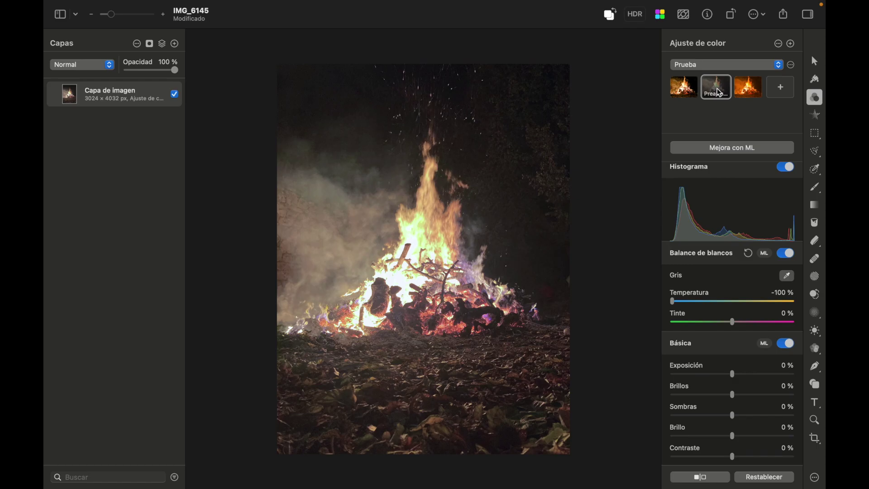
left_click(746, 66)
left_click(753, 67)
left_click(749, 87)
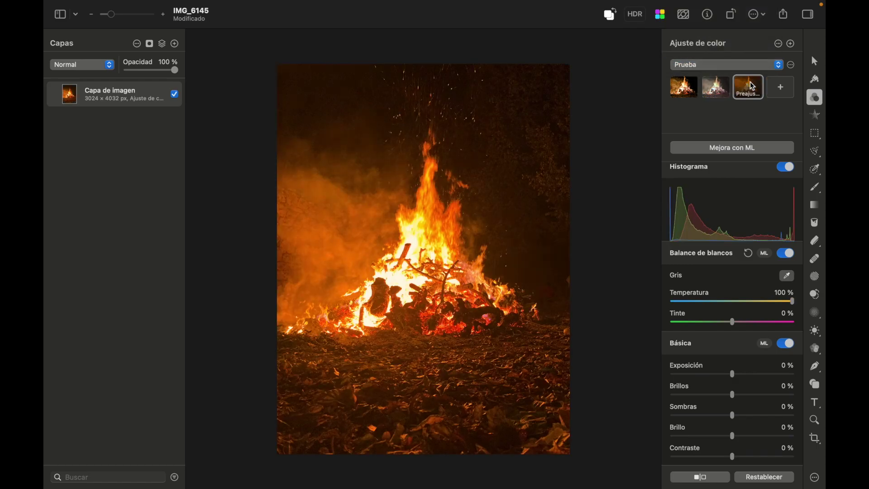
left_click(683, 92)
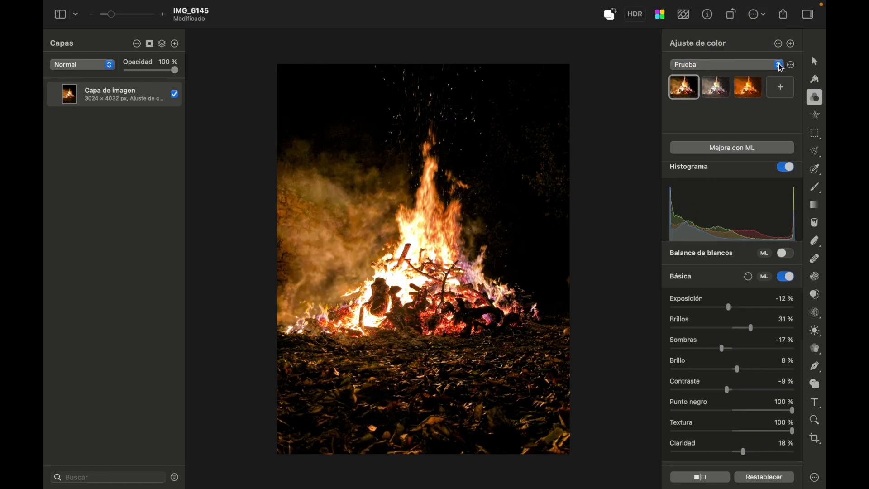
Delete the Prueba preset collection
left_click(779, 64)
scroll(745, 42, "up", 3)
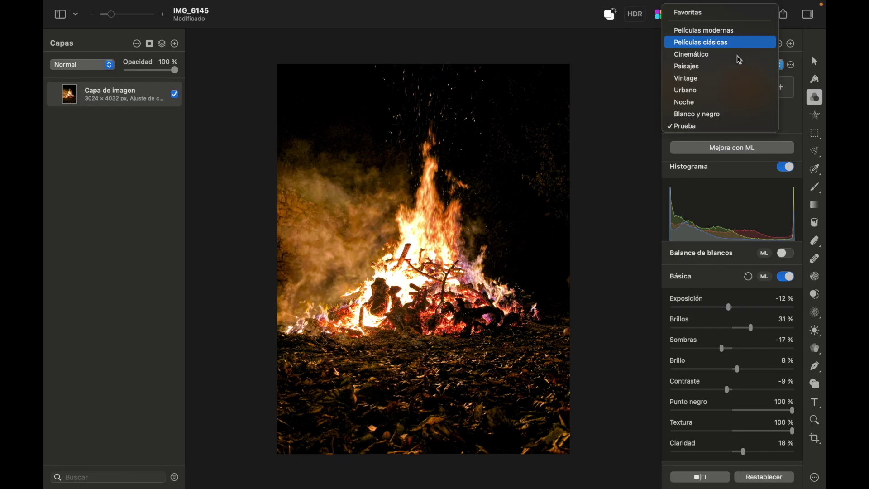
left_click(789, 113)
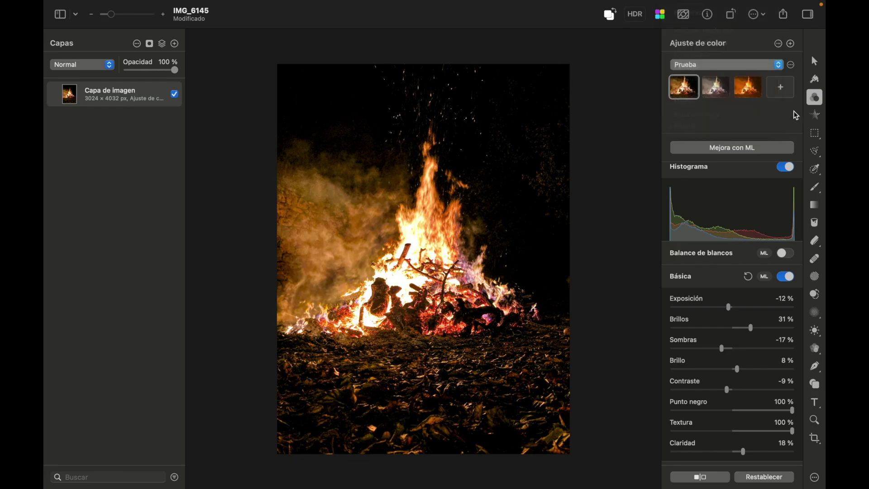
left_click(792, 66)
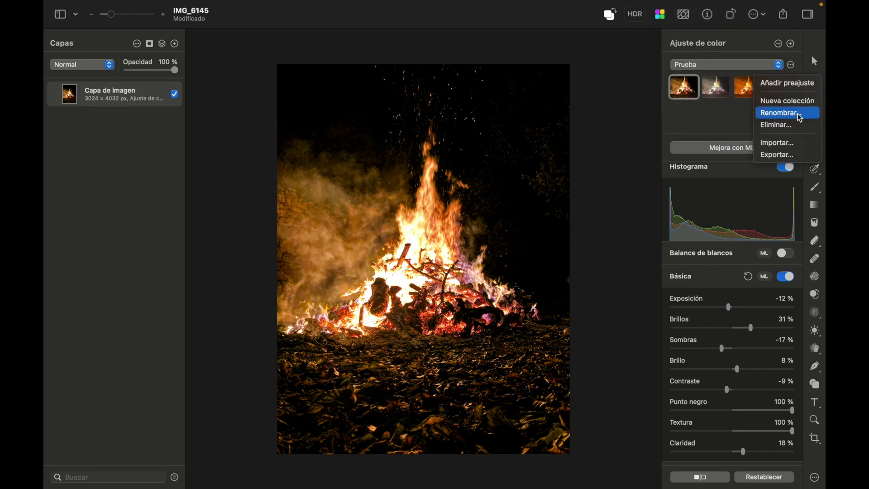
left_click(792, 130)
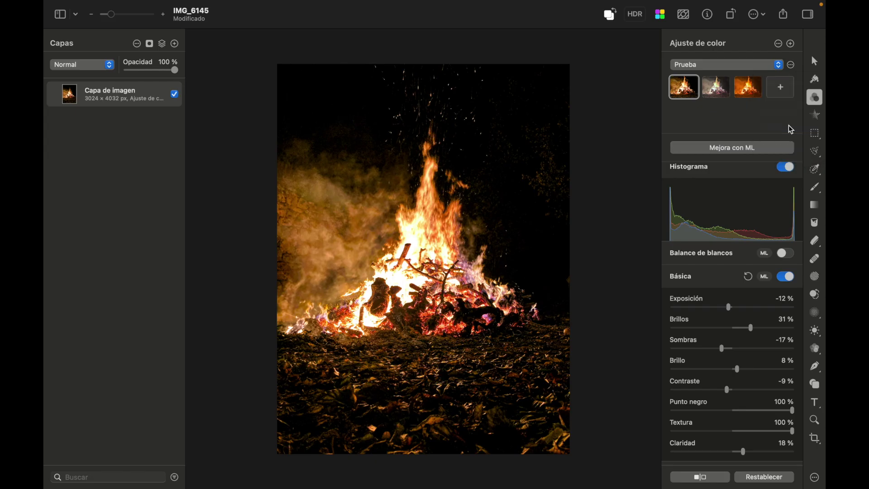
left_click(420, 294)
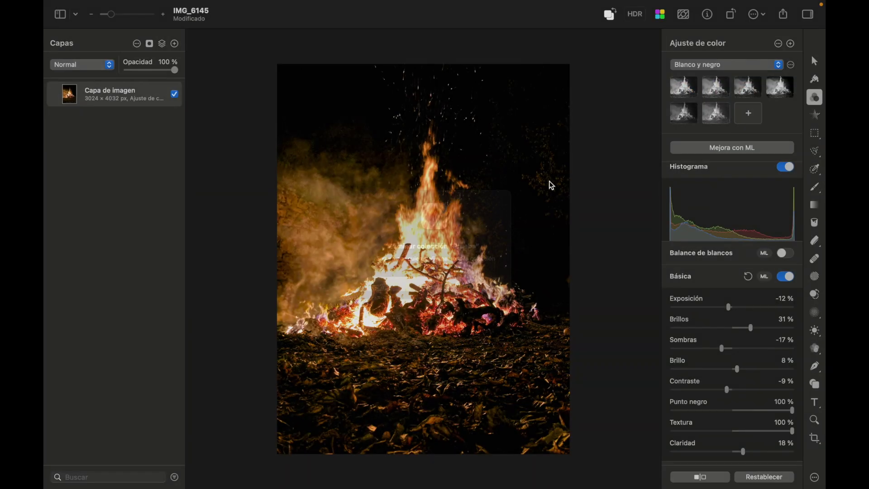
Switch the displayed preset collection to Películas modernas
left_click(792, 65)
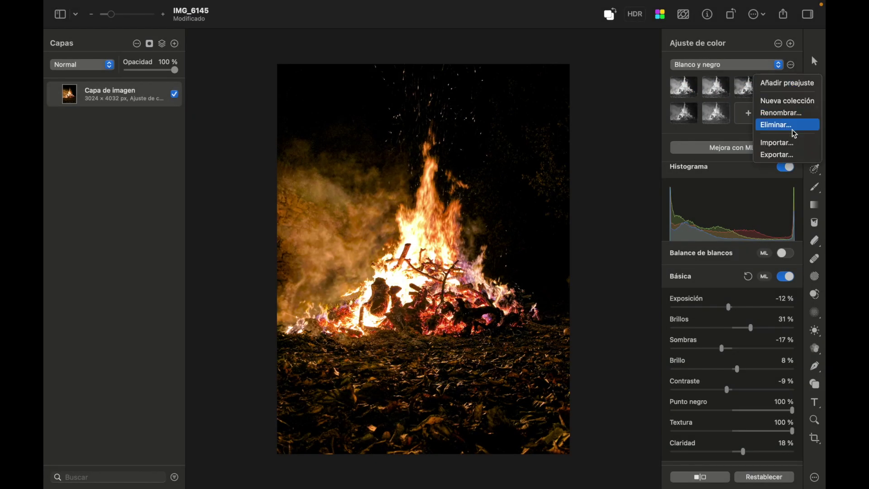
left_click(730, 134)
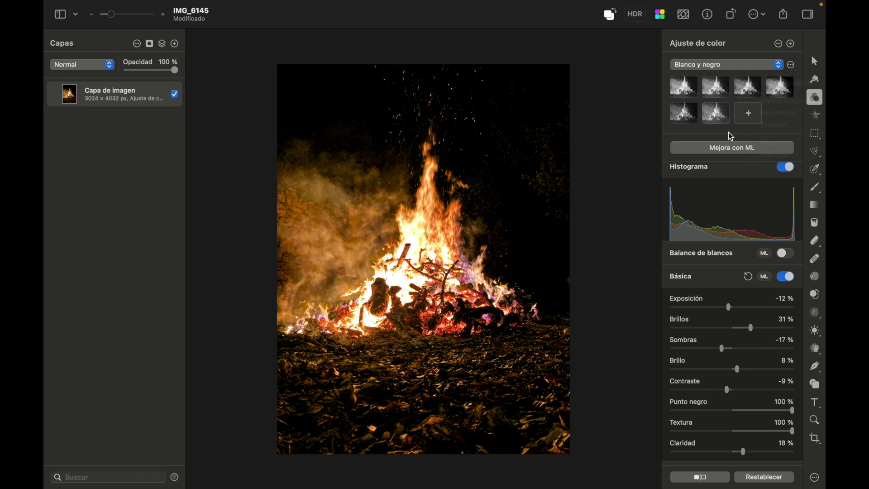
left_click(780, 66)
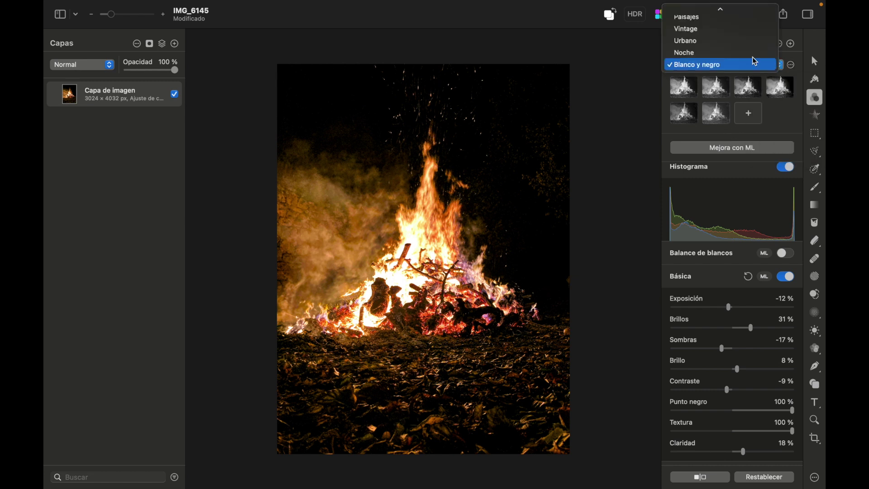
scroll(724, 31, "up", 3)
left_click(722, 31)
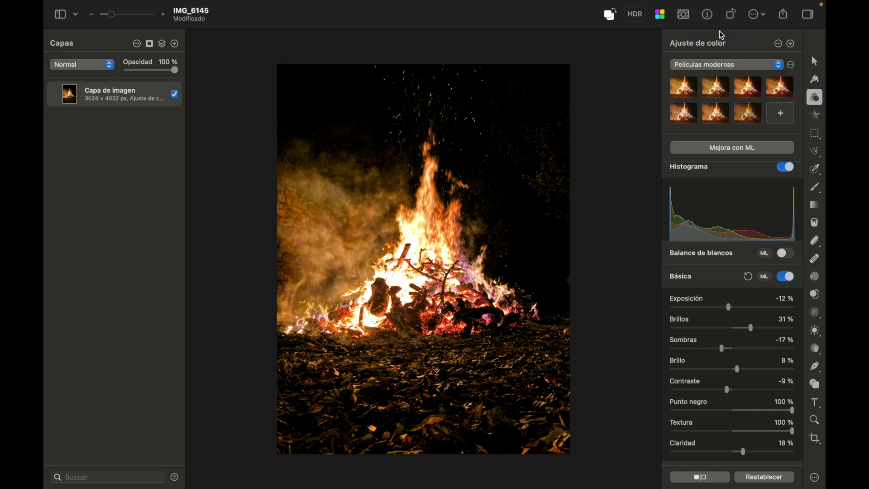